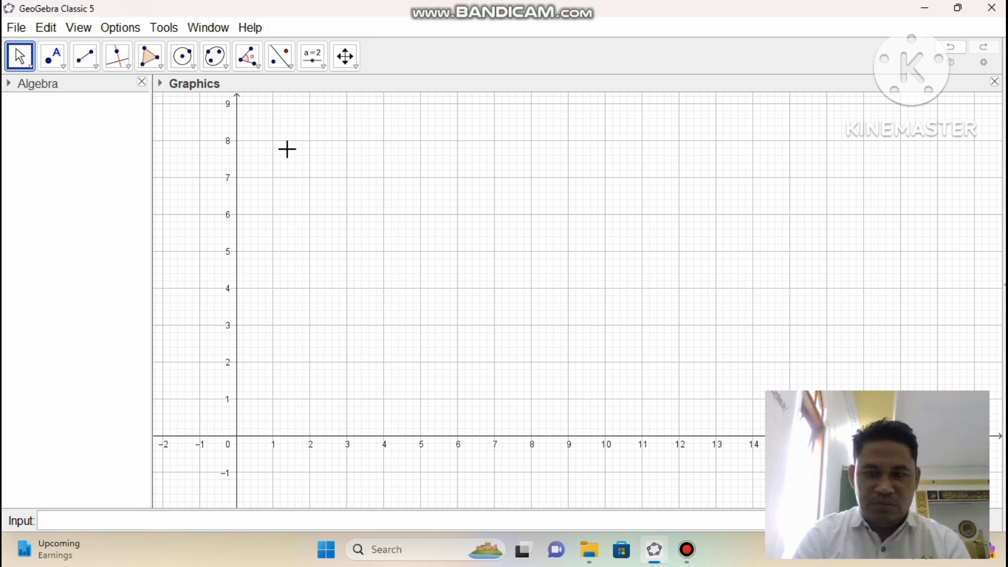
Draw a circle centred at (6, 4) and passing through a point at about (2.48, 2.4)
left_click(195, 70)
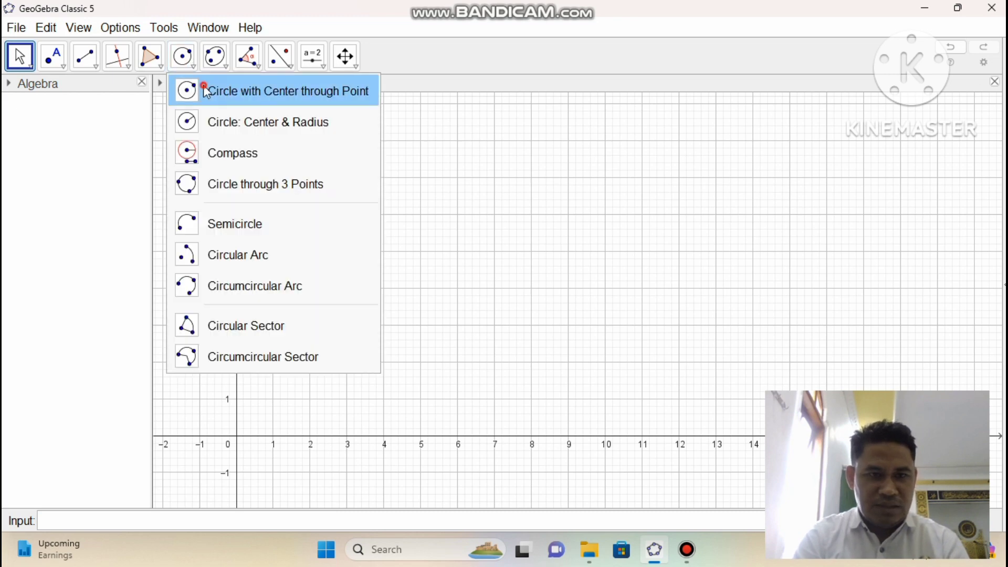
left_click(205, 90)
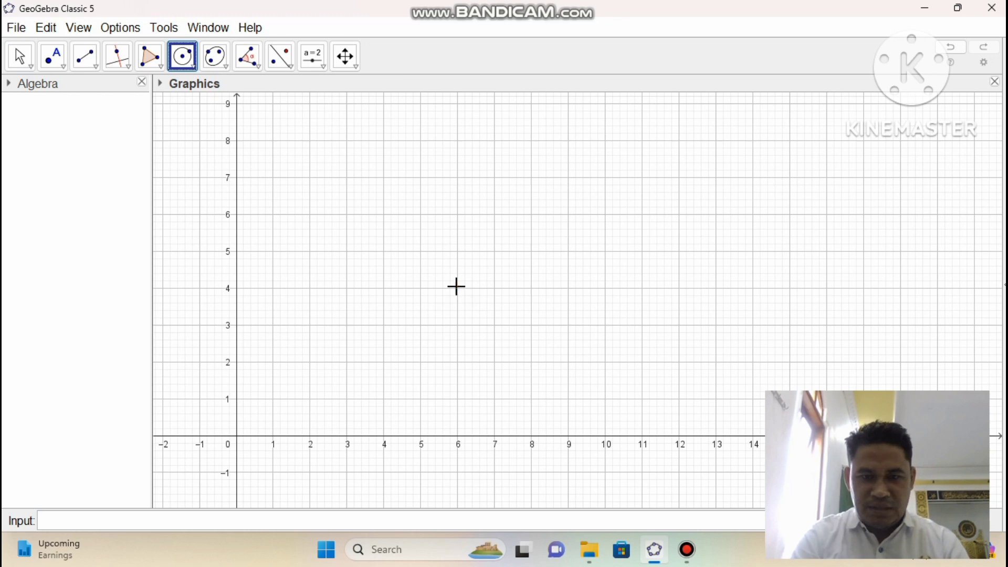
mouse_move(456, 286)
left_mouse_down()
mouse_move(464, 296)
mouse_move(459, 290)
left_mouse_up()
key("ctrl+z")
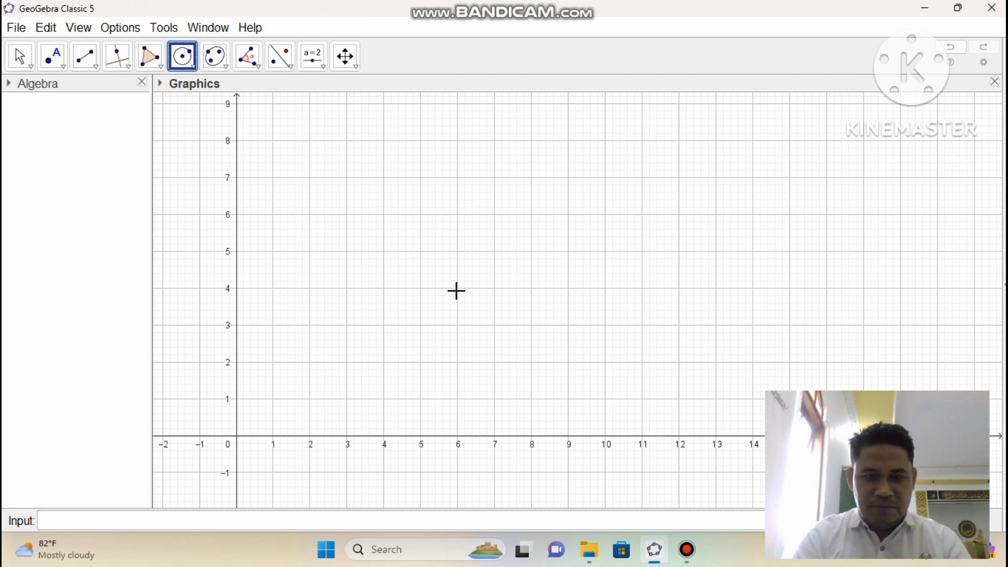
left_click(457, 288)
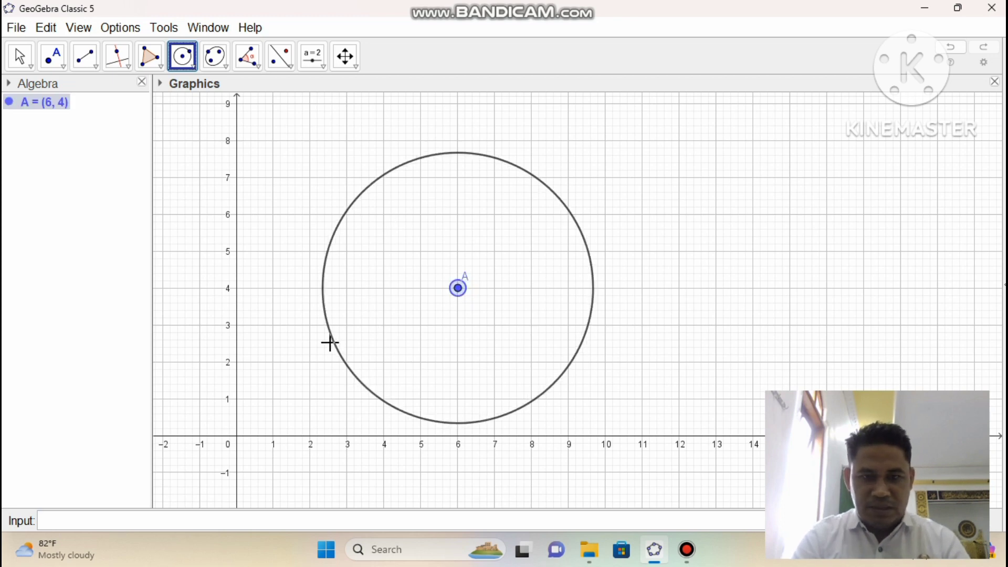
left_click(328, 348)
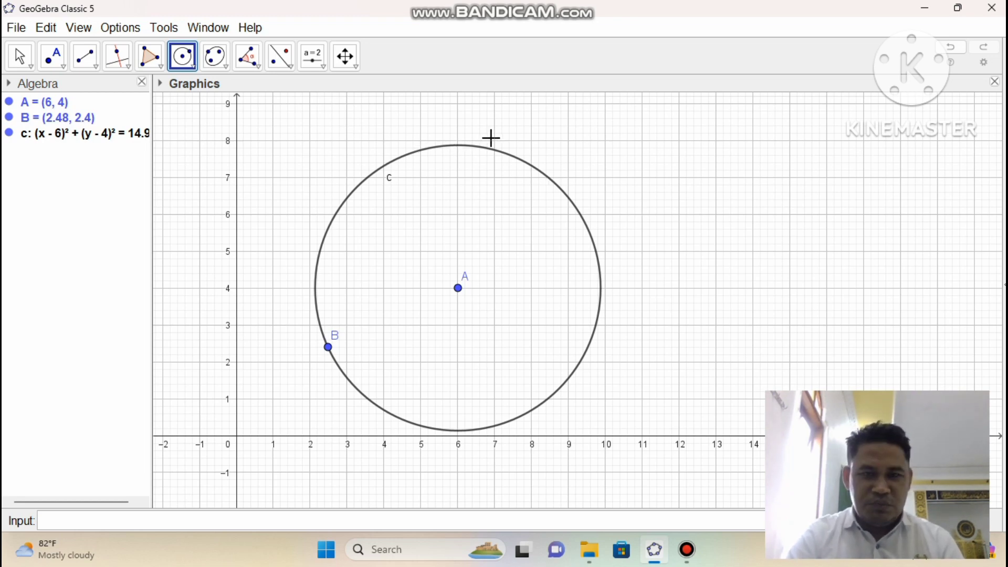
Place two points on the circle, at about (5.33, 7.81) and about (9.3, 1.98)
left_click(61, 69)
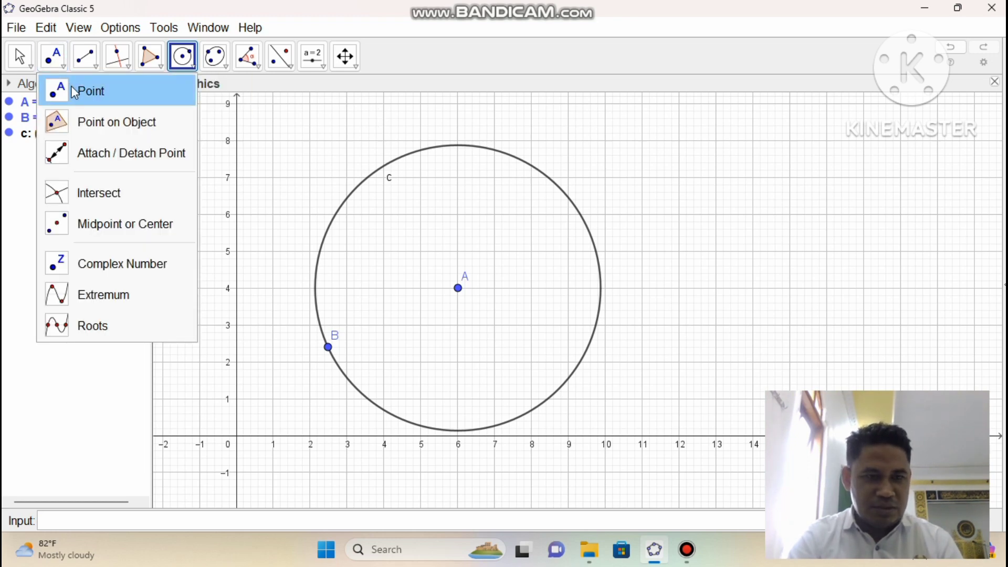
left_click(74, 89)
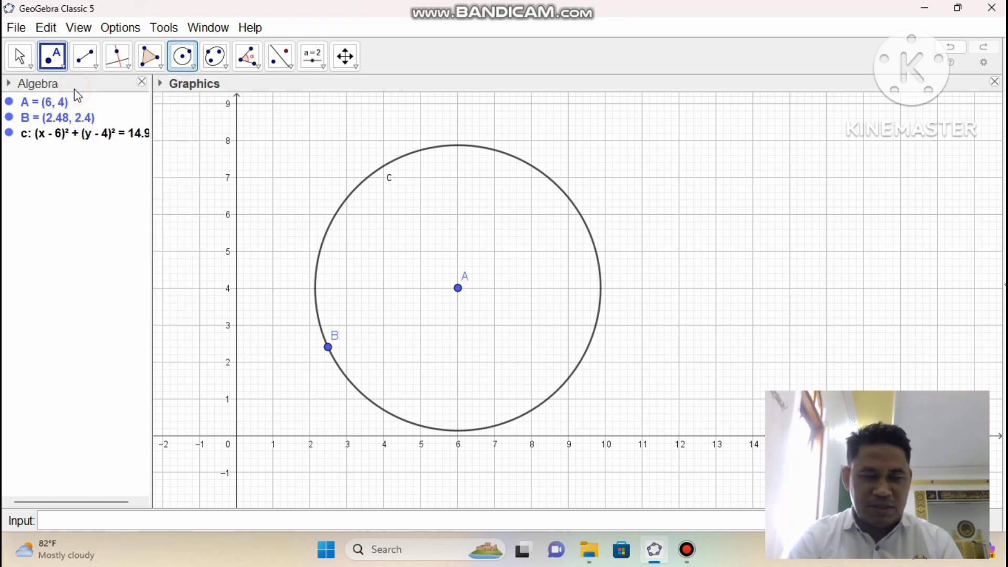
left_click(434, 148)
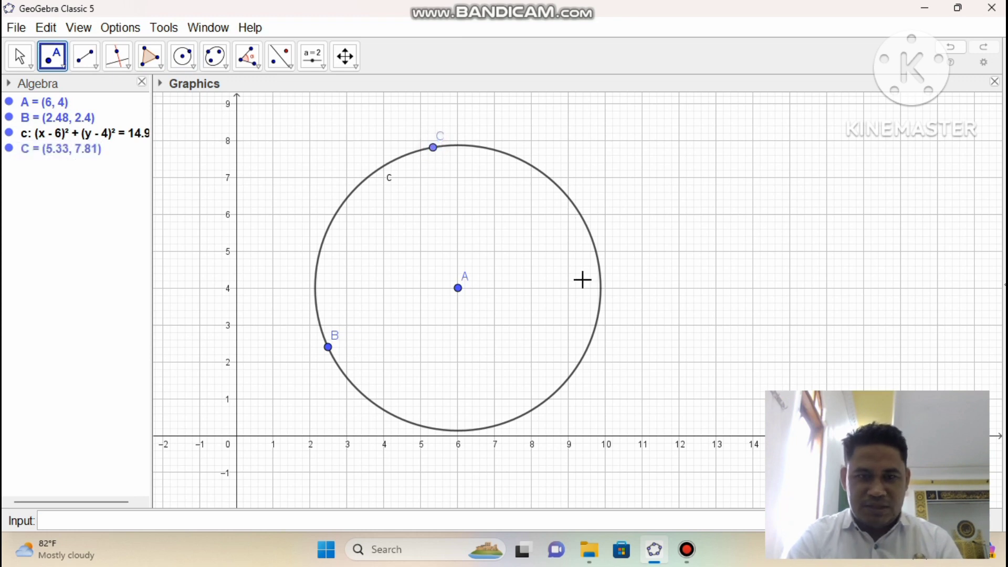
left_click(579, 362)
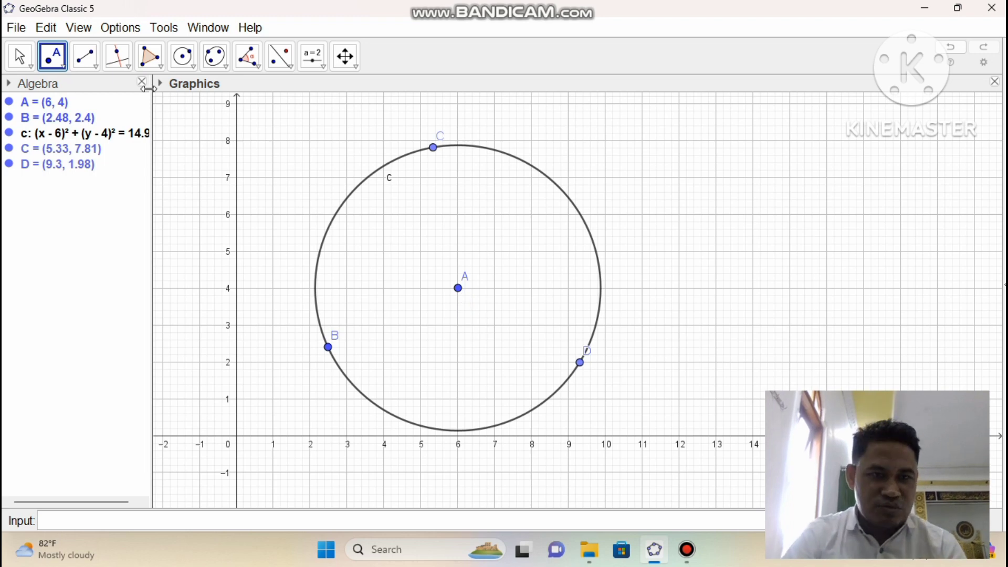
Draw two radius segments, one from point D to centre A and one from A to point C
left_click(96, 66)
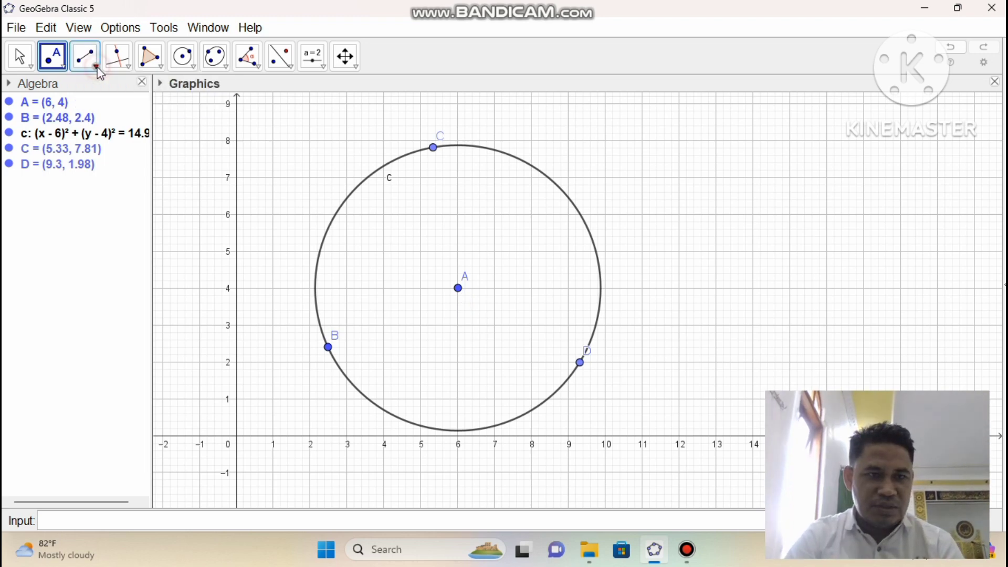
left_click(102, 121)
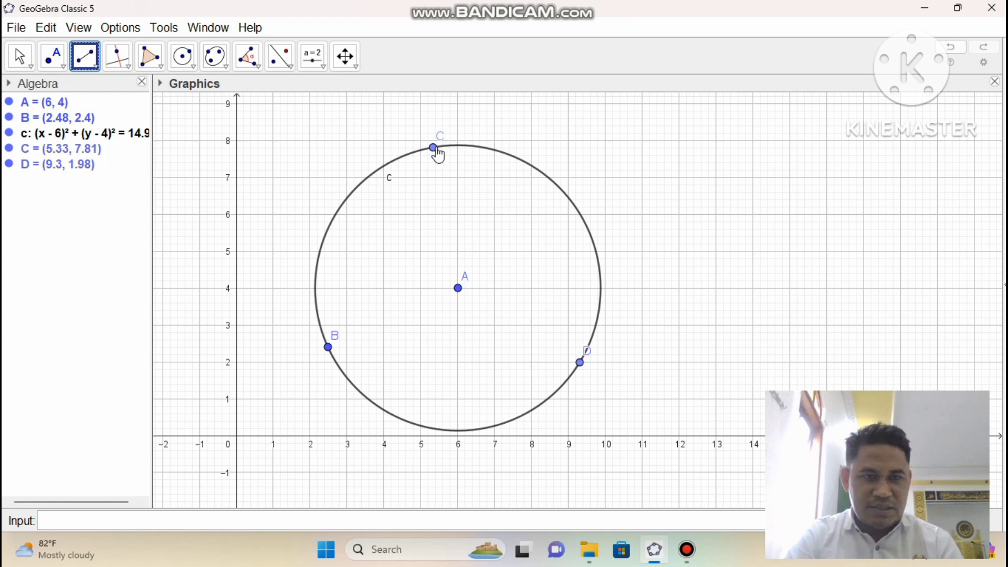
left_click(579, 362)
left_click(458, 288)
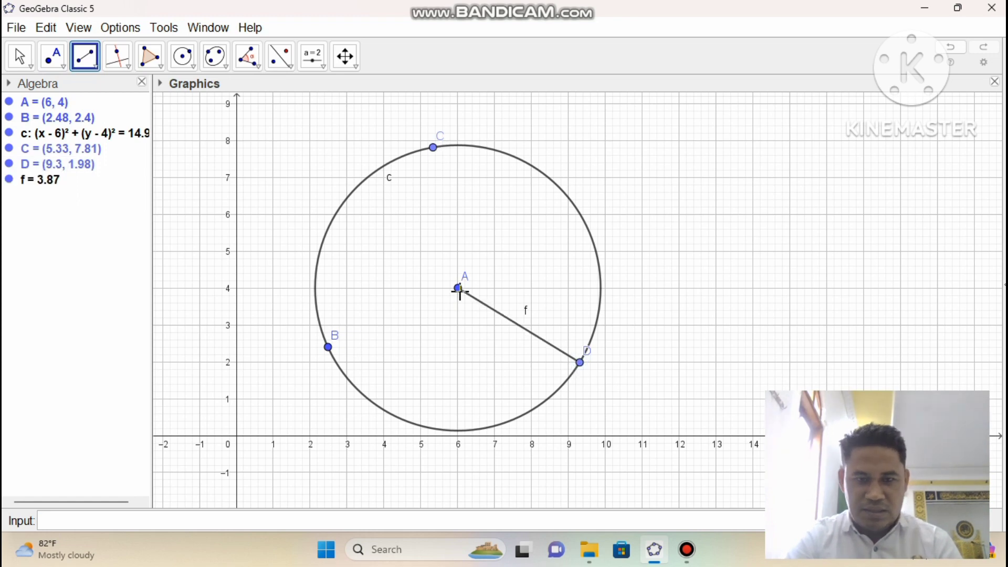
left_click(458, 288)
left_click(433, 149)
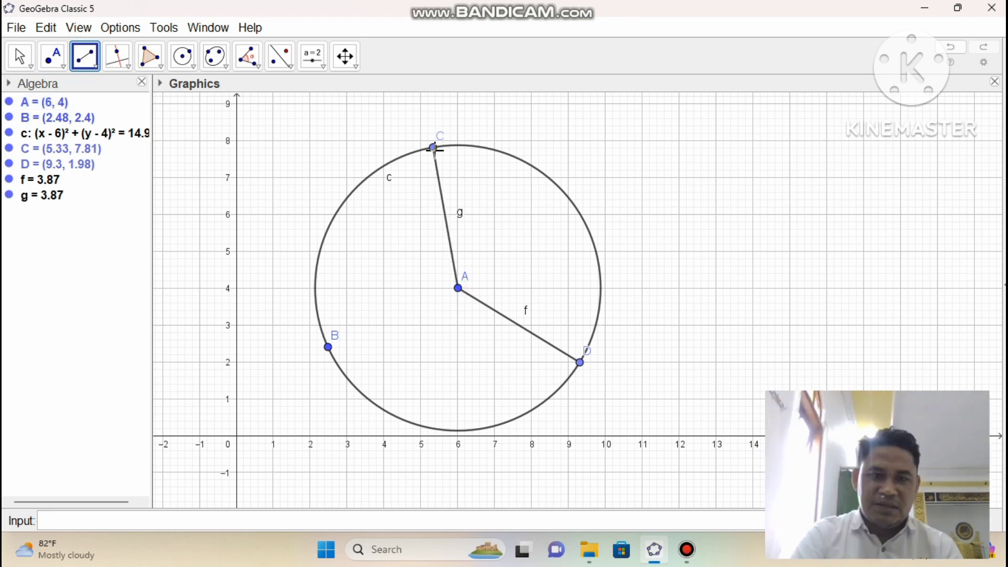
Move point C along the circle to about (5.84, 7.86) and point D to about (9.87, 4.11)
left_click(58, 64)
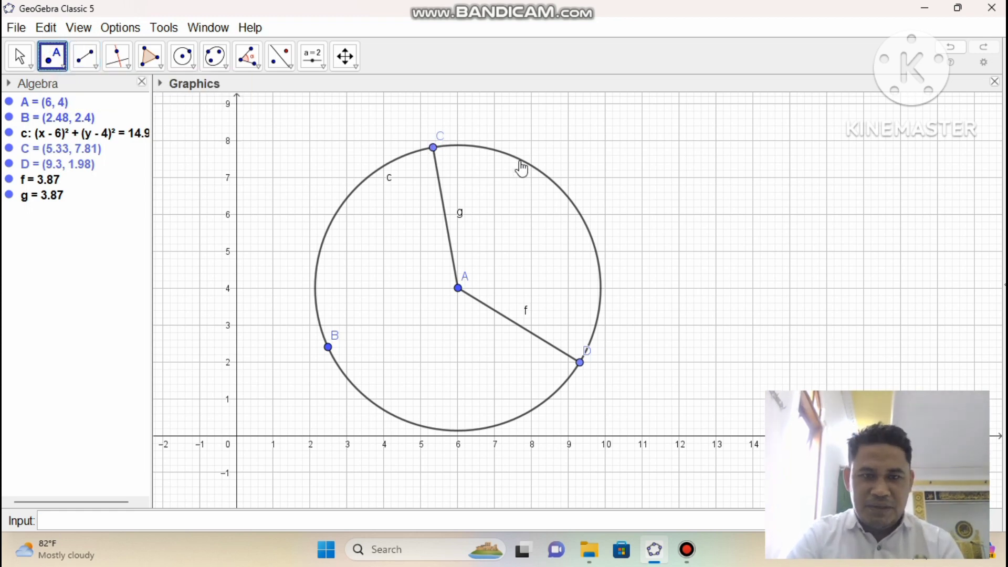
mouse_move(433, 148)
left_mouse_down()
mouse_move(383, 188)
mouse_move(423, 161)
left_mouse_up()
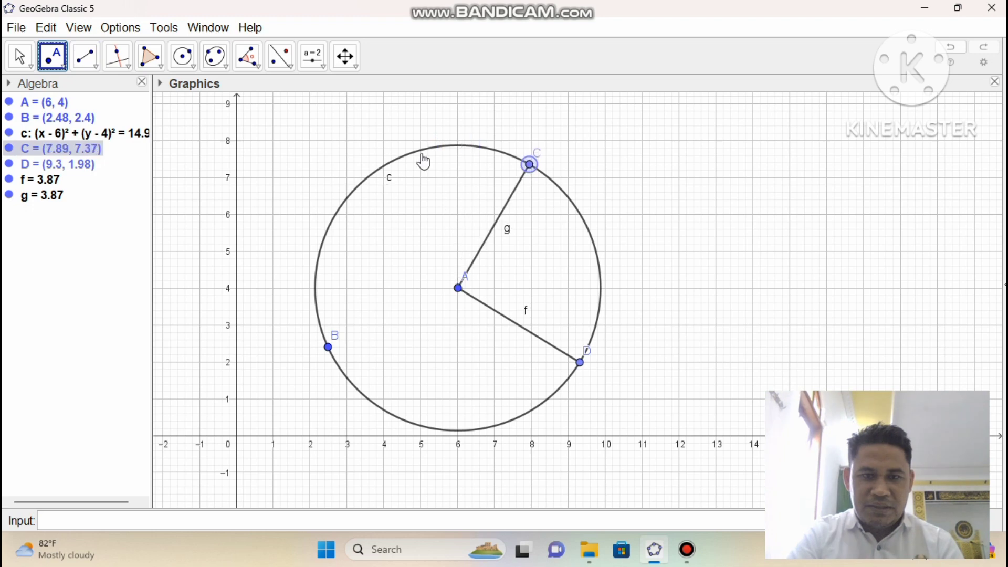
left_click_drag(423, 162, 531, 158)
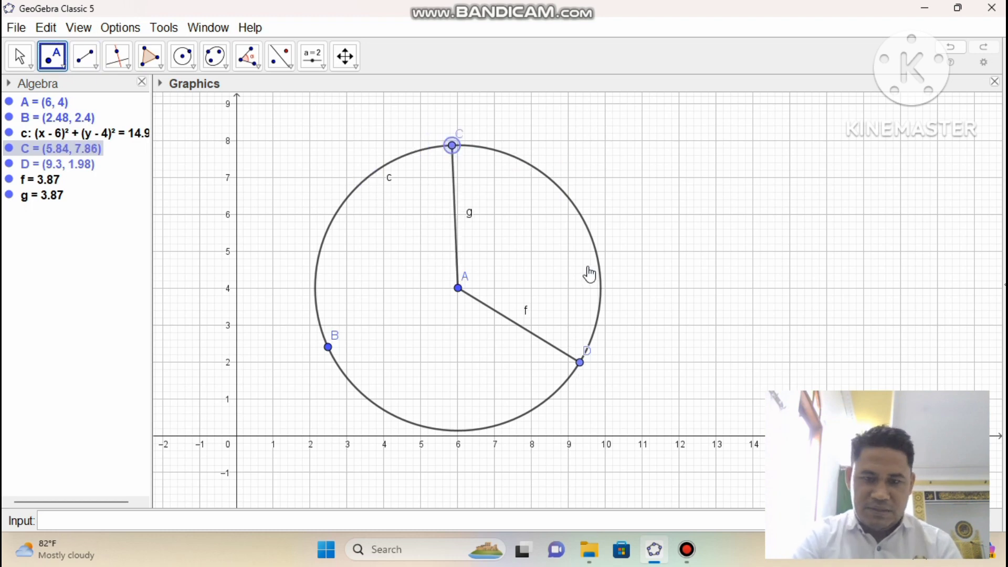
left_click_drag(579, 363, 592, 284)
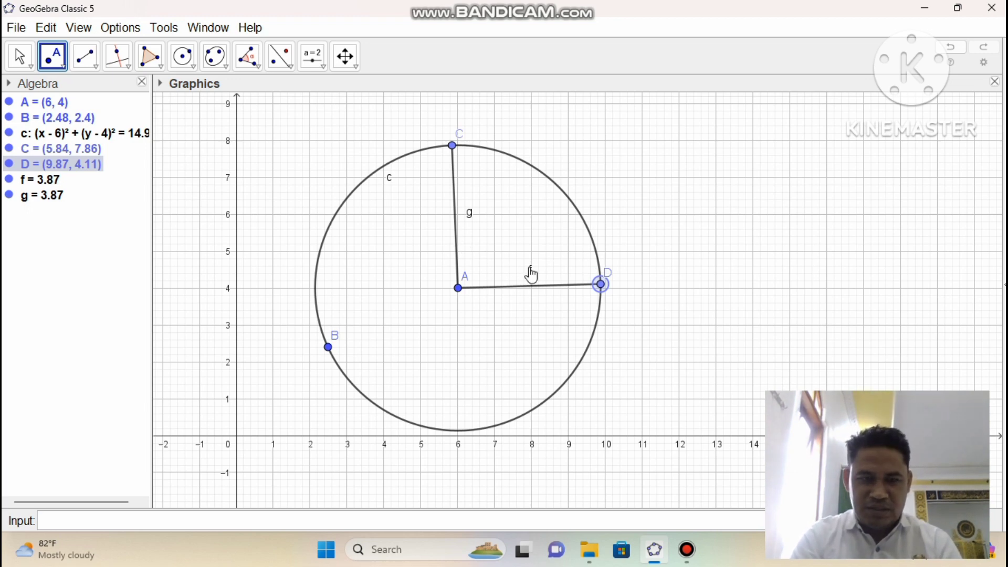
Add the central angle DAC between the two radii, with its vertex at centre A
left_click(257, 69)
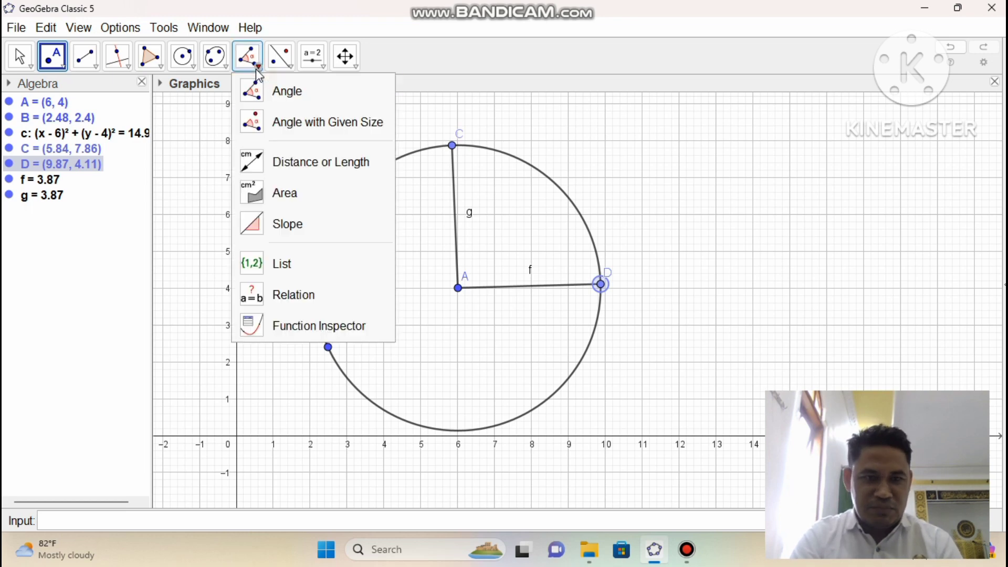
left_click(287, 90)
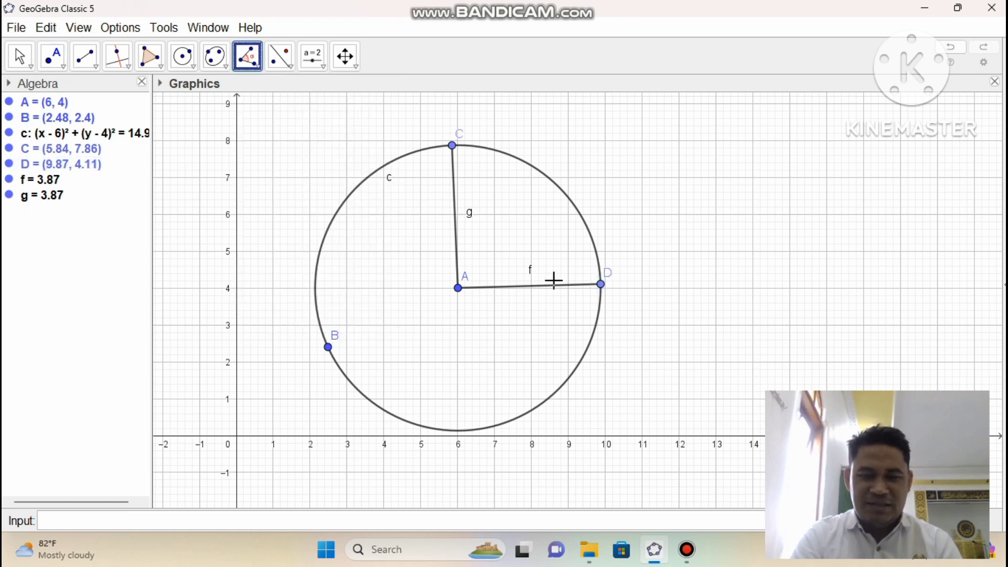
left_click(601, 285)
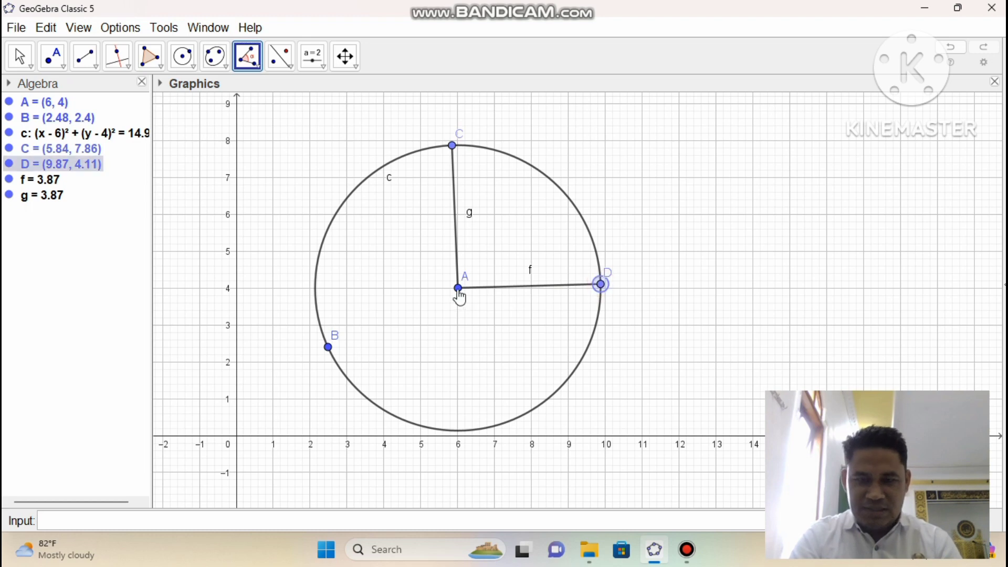
left_click(457, 288)
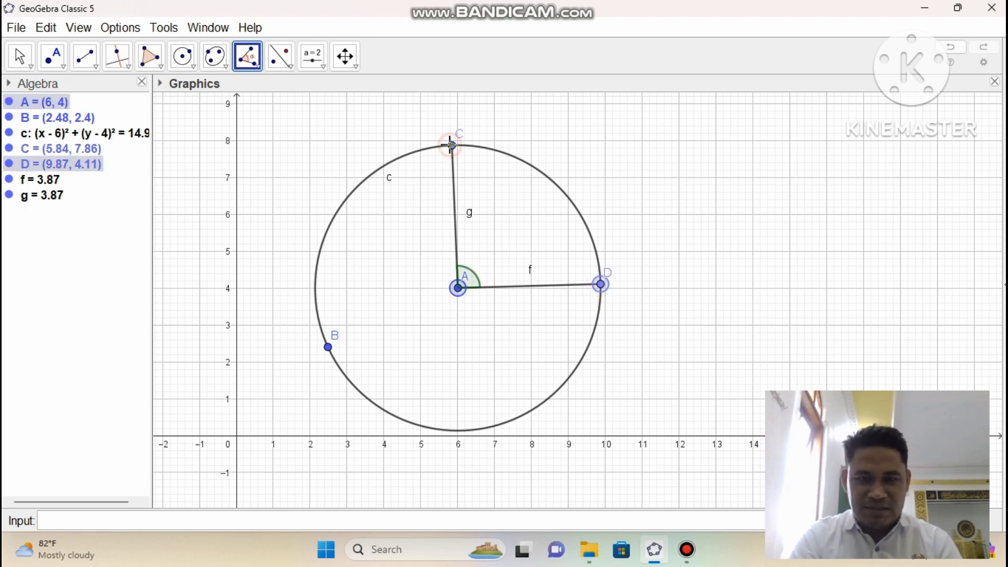
left_click(451, 145)
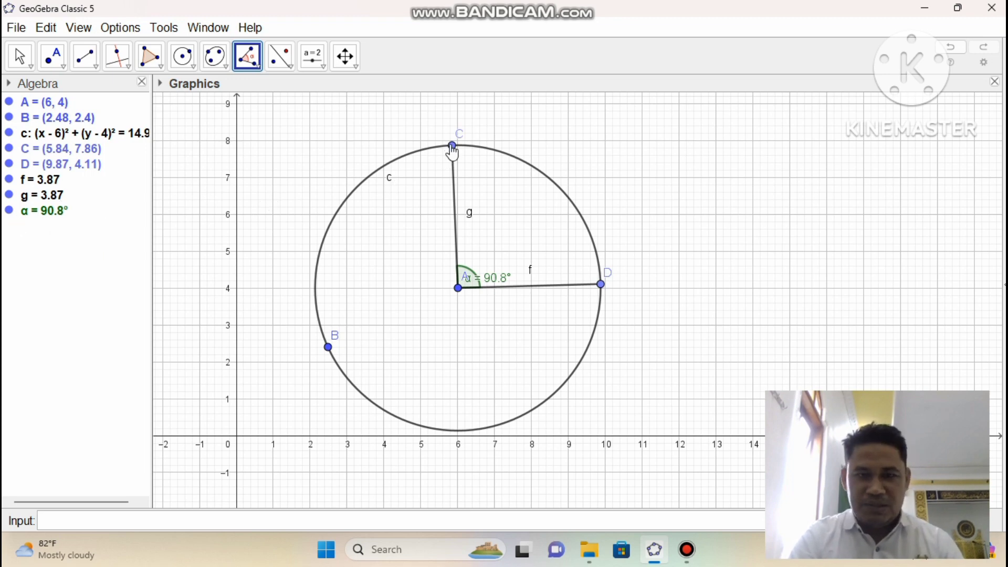
Shift point C slightly along the circle to about (6.46, 7.84) to vary the central angle
left_click(53, 59)
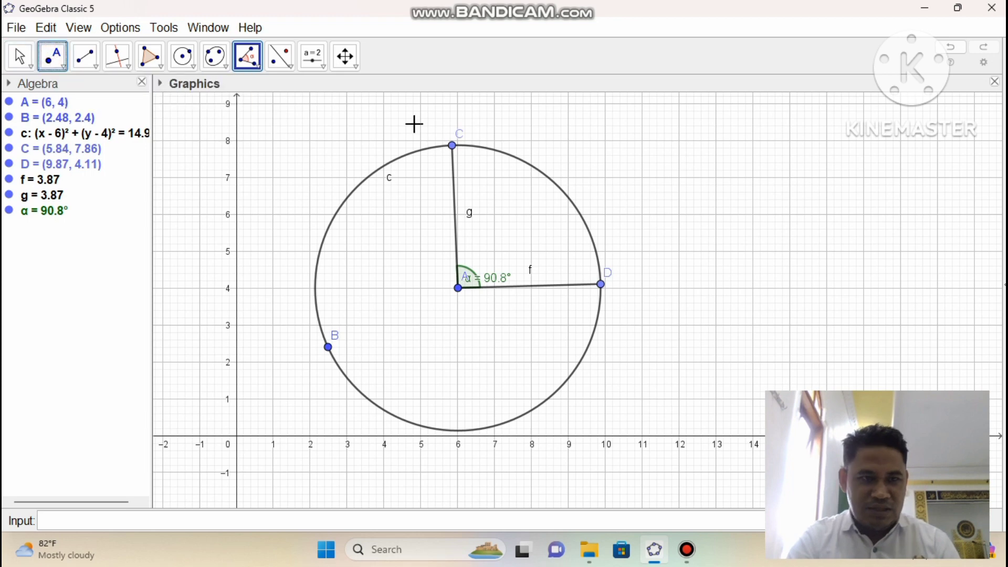
mouse_move(451, 153)
left_mouse_down()
mouse_move(492, 176)
mouse_move(458, 145)
left_mouse_up()
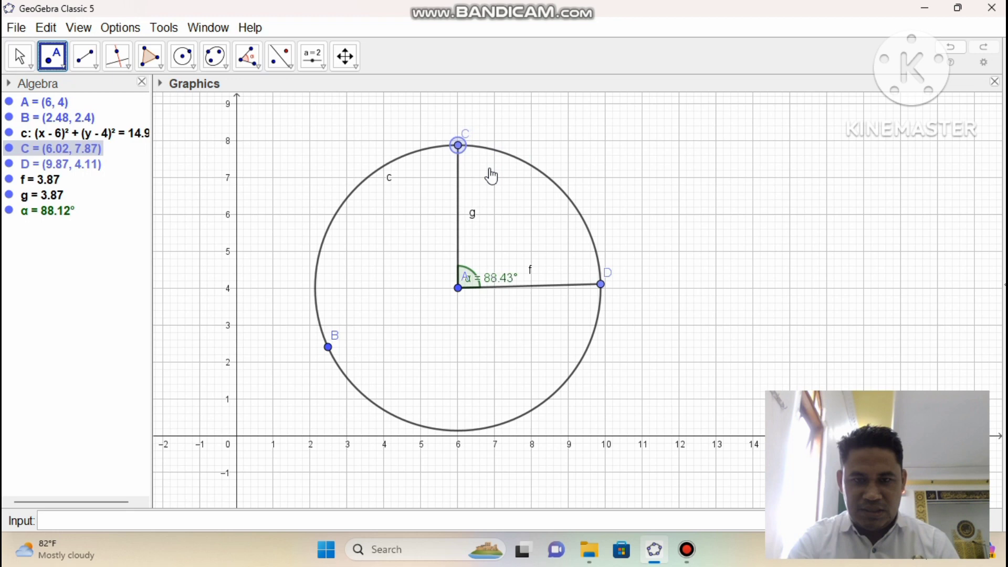
mouse_move(457, 145)
left_mouse_down()
mouse_move(404, 155)
mouse_move(475, 146)
left_mouse_up()
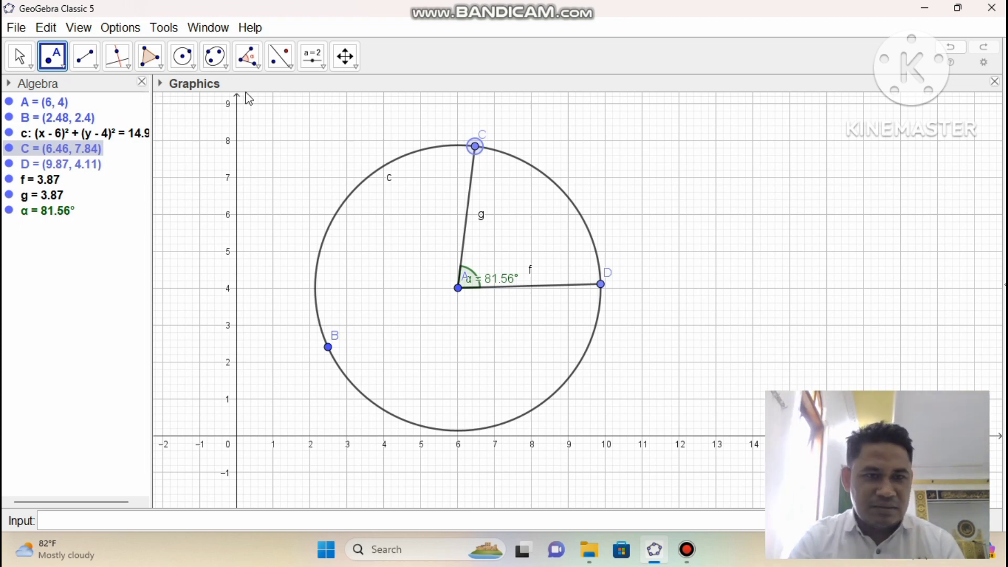
Draw two chords as segments, joining point D to point B and point C to point B
left_click(95, 65)
left_click(153, 122)
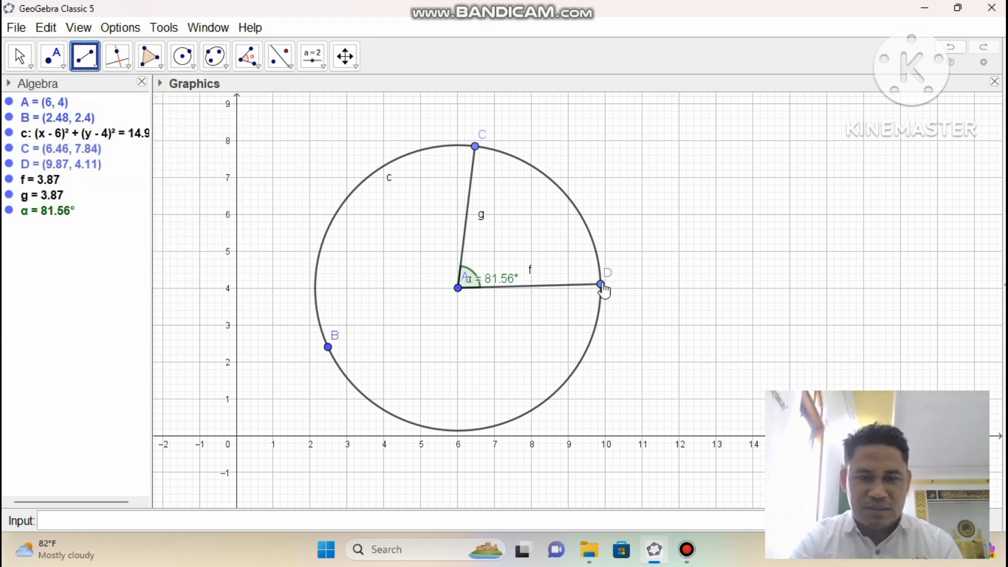
left_click(601, 285)
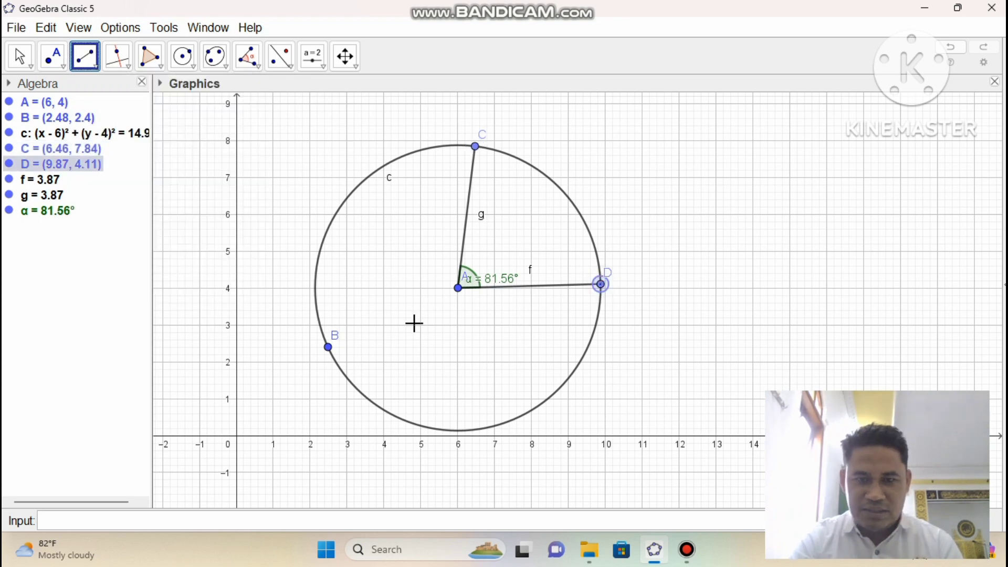
left_click(325, 348)
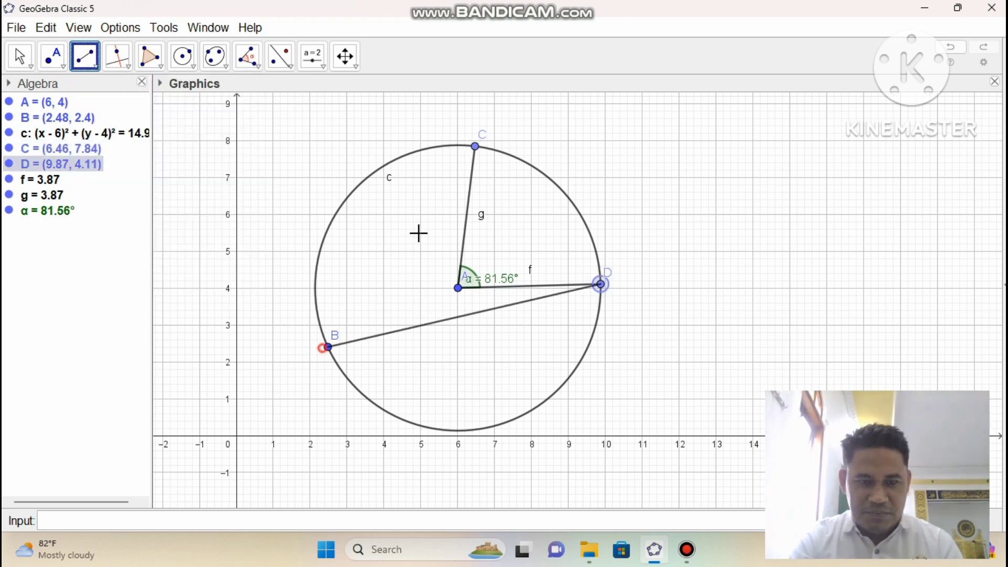
left_click(473, 148)
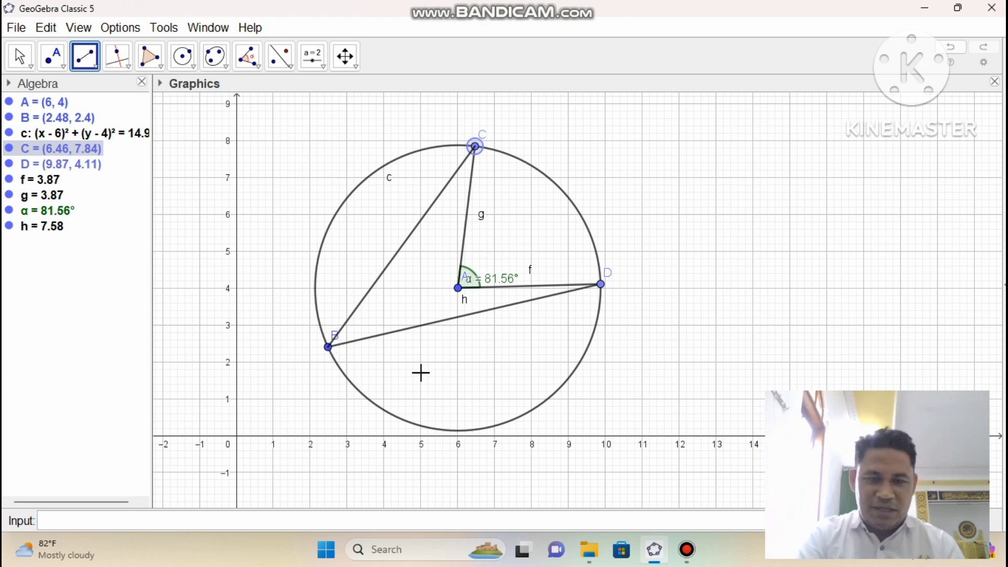
left_click(327, 347)
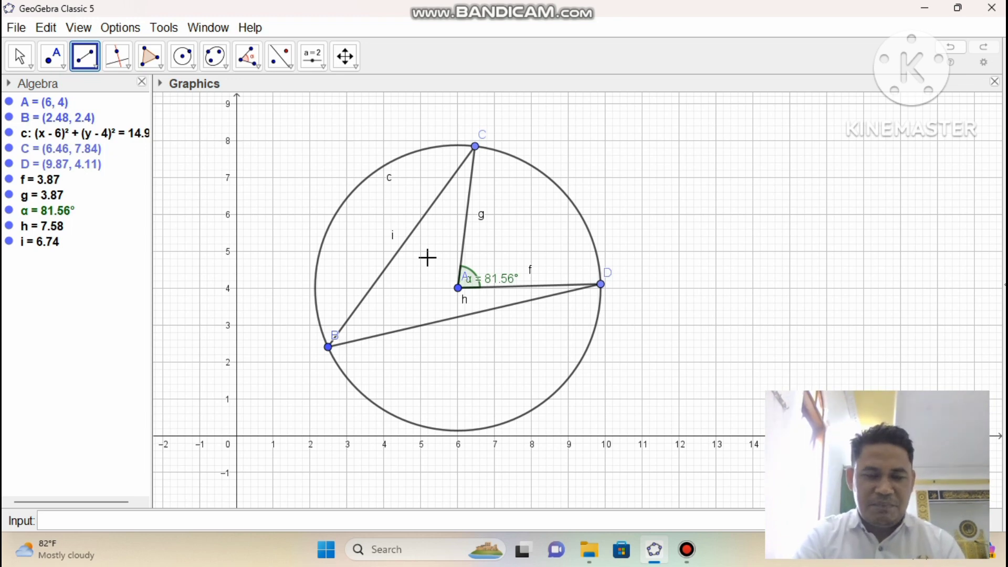
Add the inscribed angle DBC between the two chords, with its vertex at point B
left_click(259, 67)
left_click(278, 88)
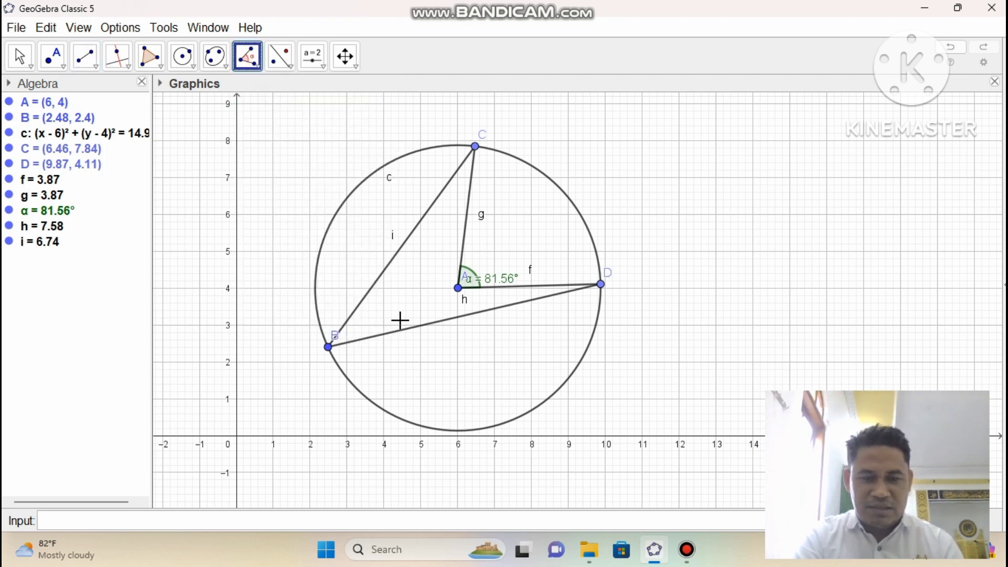
left_click(601, 284)
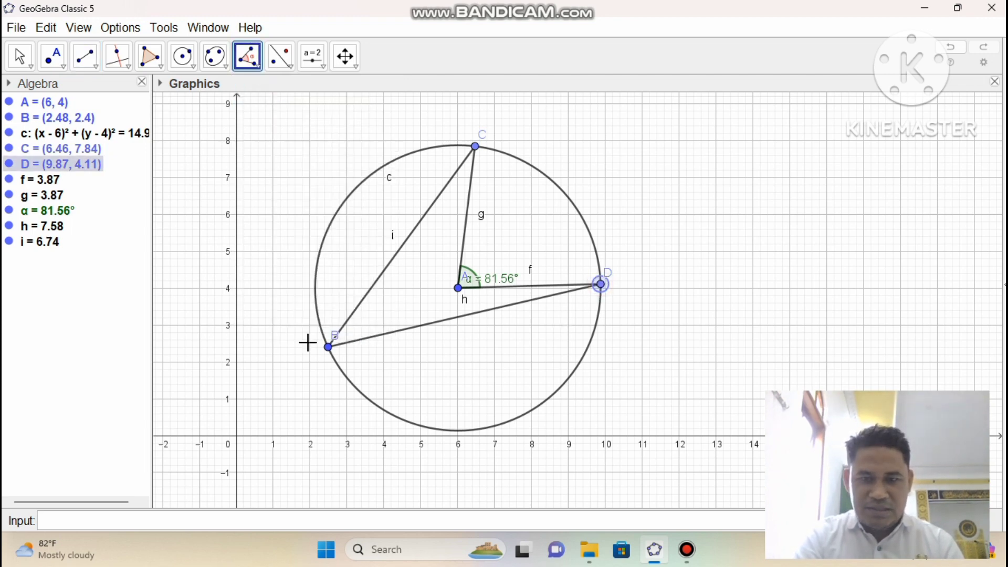
left_click(328, 347)
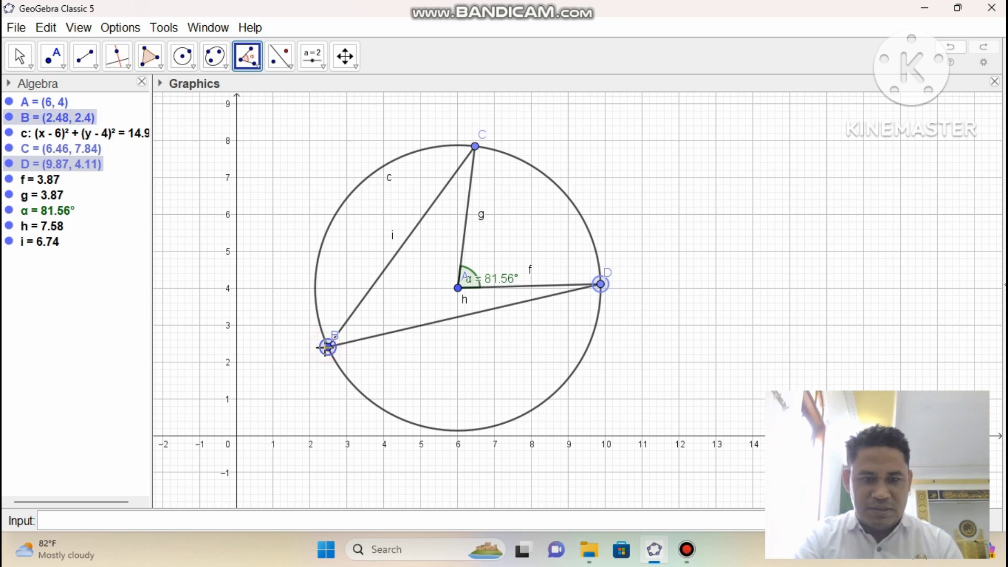
left_click(475, 146)
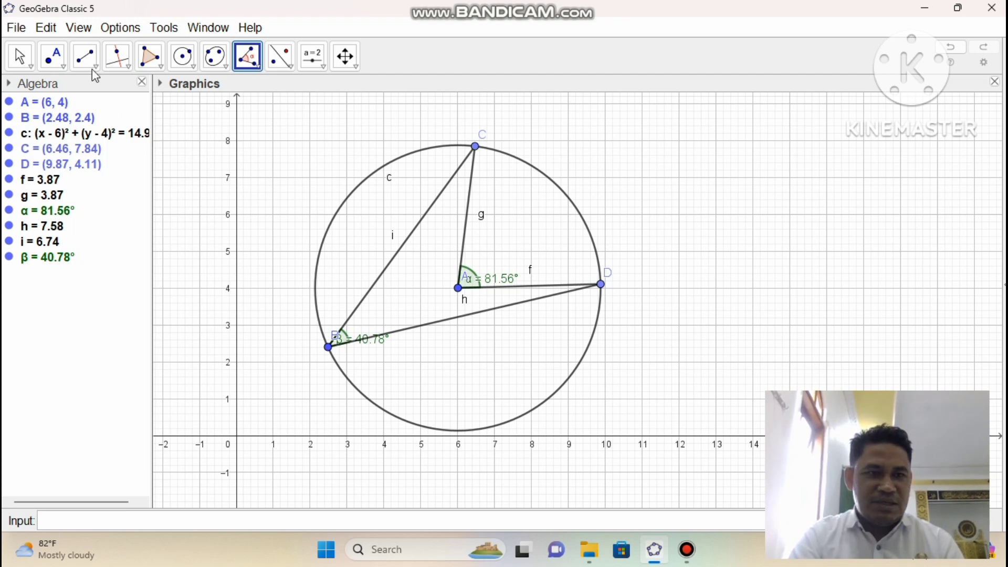
Move point C back and forth along the circle to compare both angles, ending at about (5.6, 7.85)
left_click(53, 55)
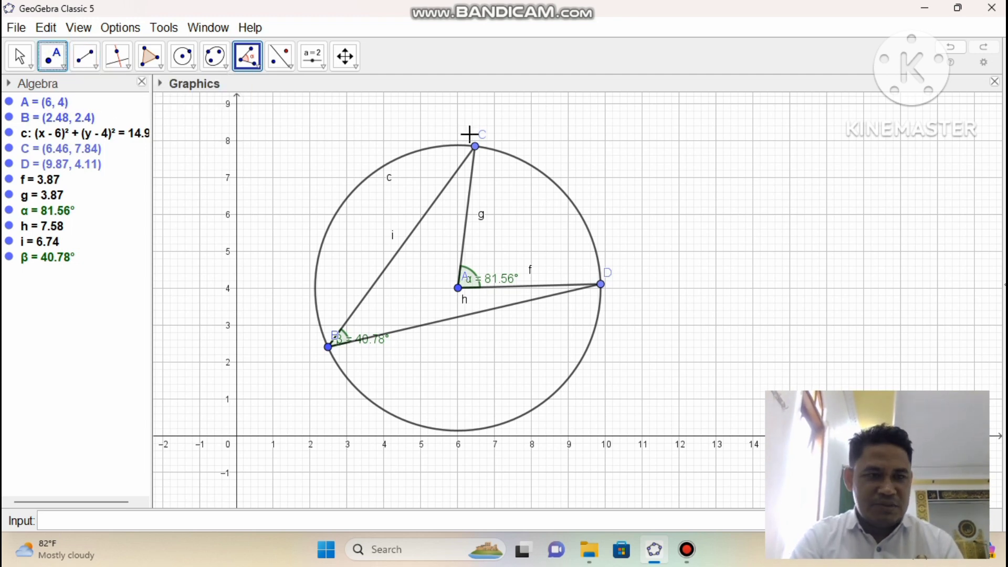
left_click_drag(501, 152, 383, 176)
key("ctrl+z")
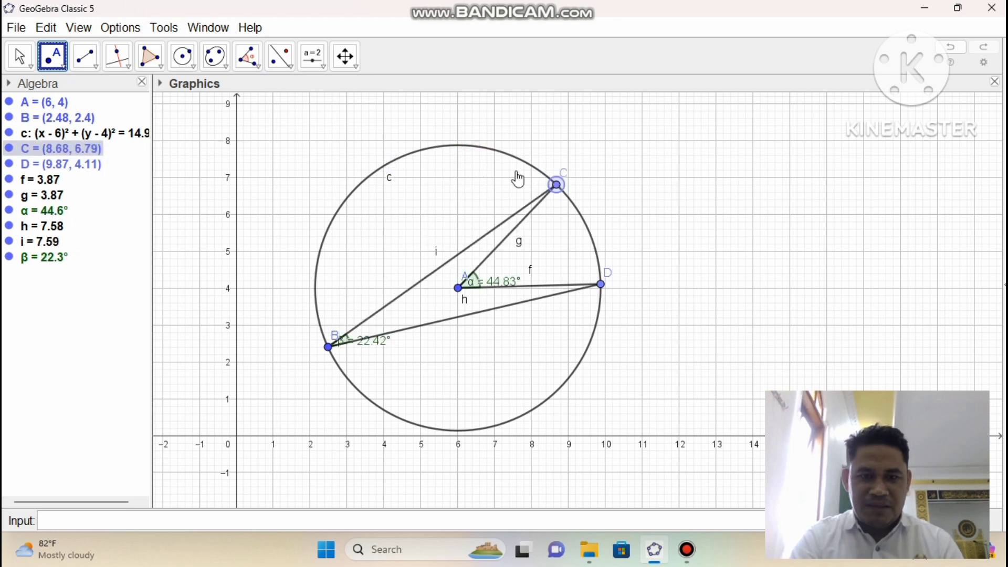
left_click_drag(518, 179, 411, 160)
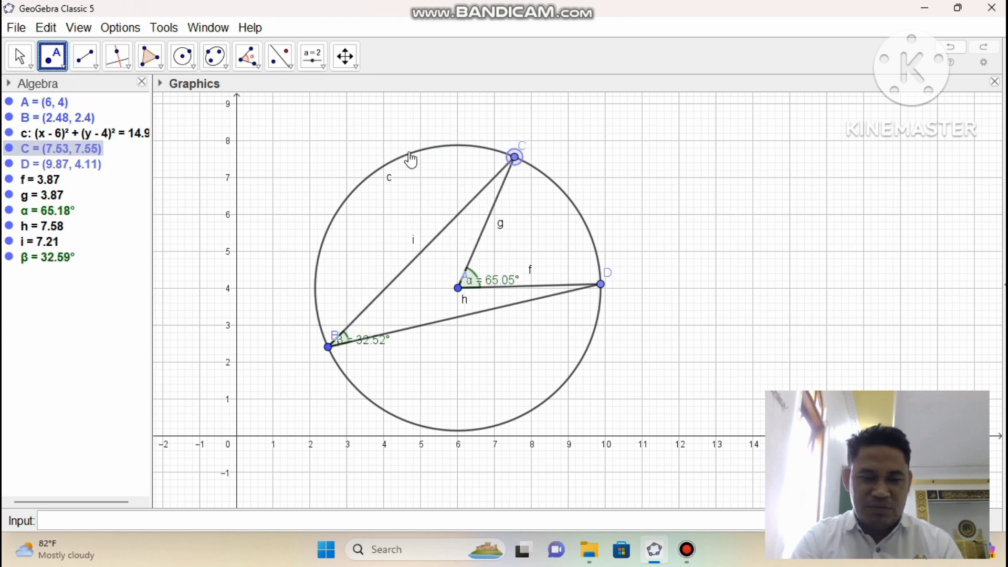
left_click_drag(514, 156, 437, 142)
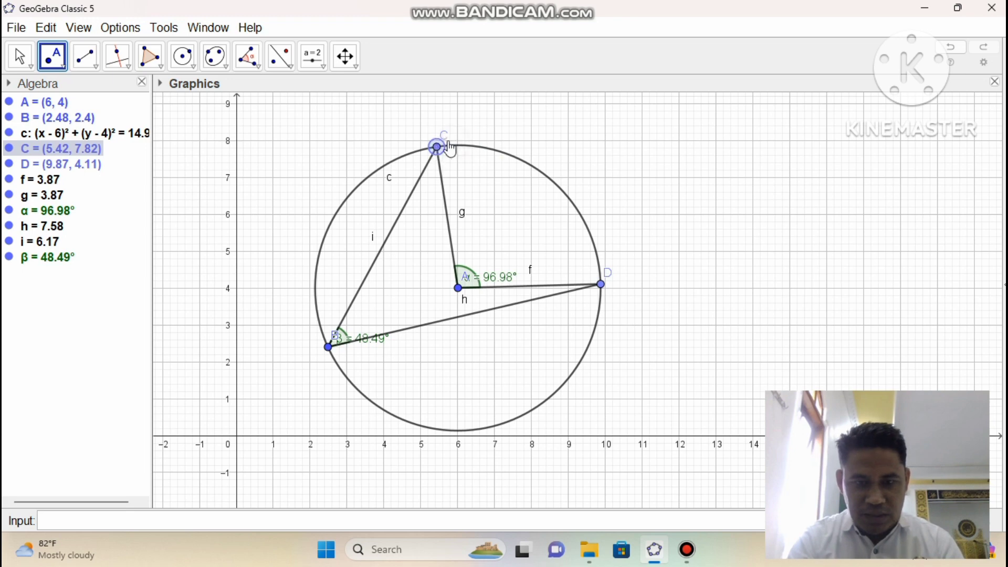
left_click_drag(439, 147, 445, 148)
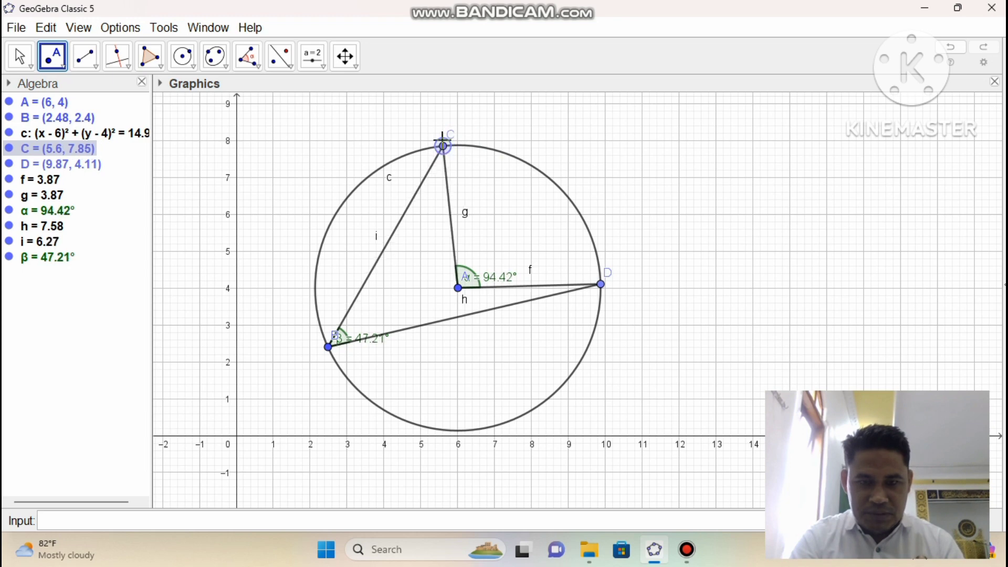